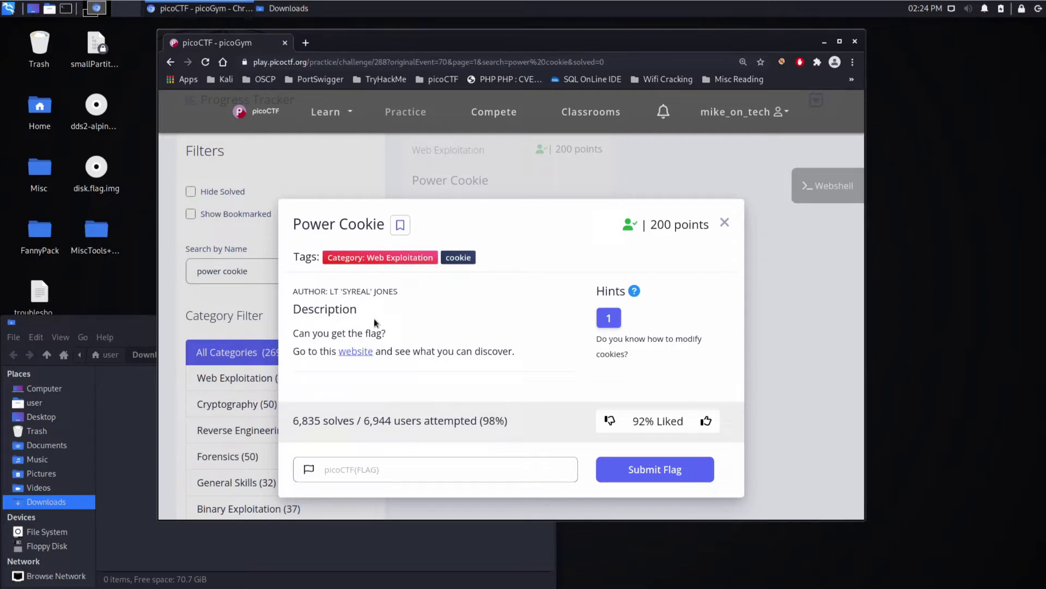
Open the Power Cookie challenge's website and inspect its page markup with the html element expanded recursively
{"action": "left_click", "coordinate": [364, 352]}
{"action": "left_click", "coordinate": [353, 48]}
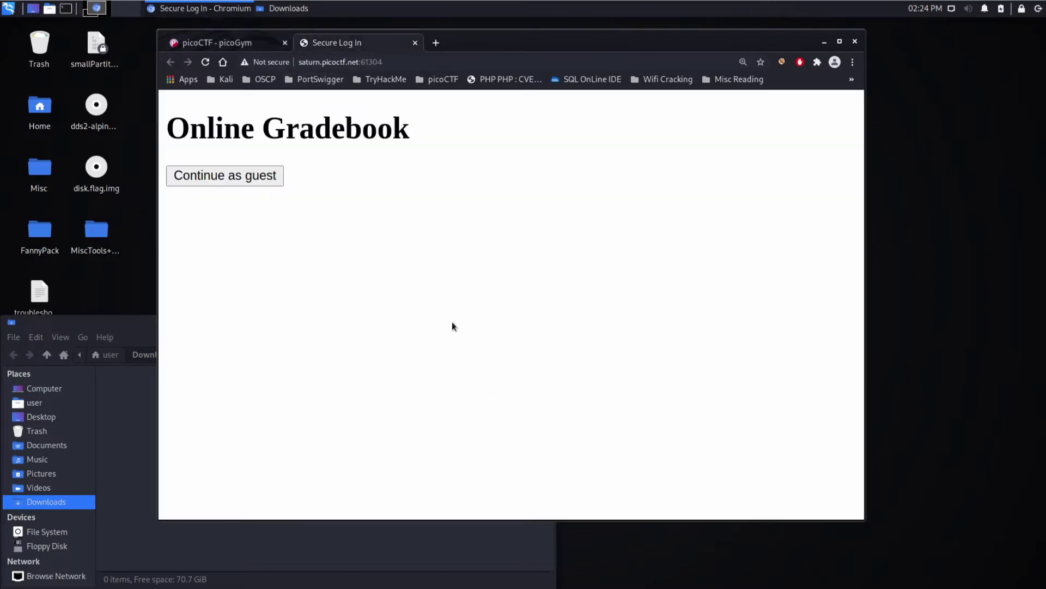
{"action": "right_click", "coordinate": [358, 270]}
{"action": "left_click", "coordinate": [406, 466]}
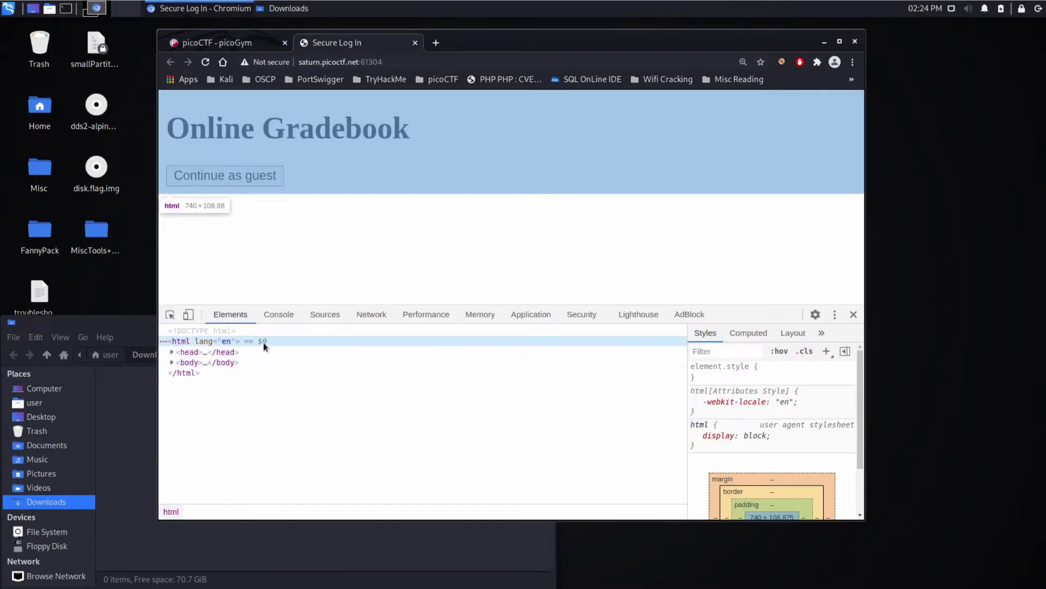
{"action": "right_click", "coordinate": [263, 342]}
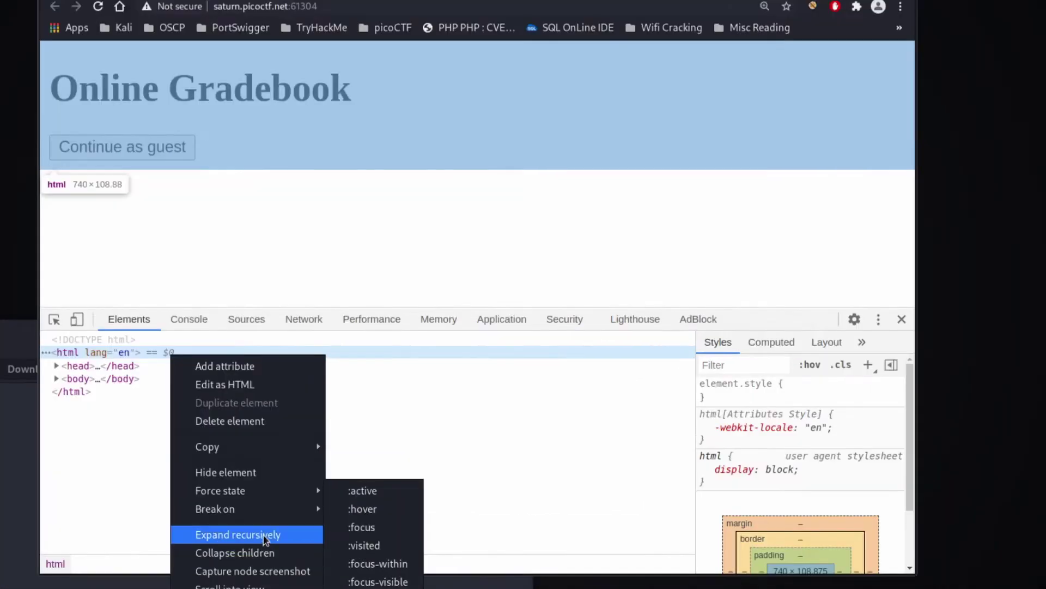
{"action": "left_click", "coordinate": [265, 536]}
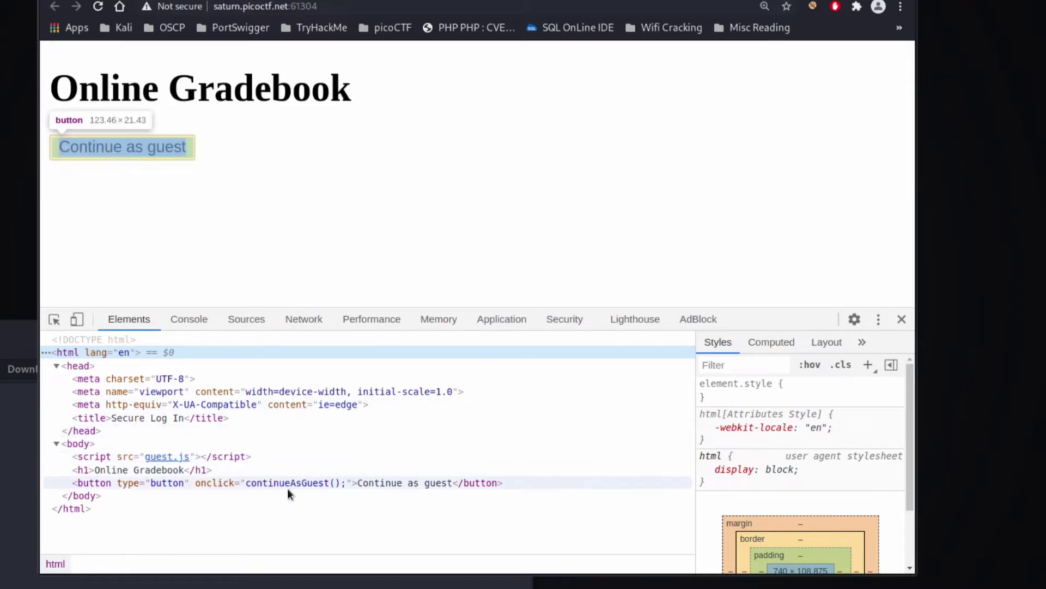
Examine the continueAsGuest function in the site's guest.js source, focusing on the redirect target and the cookie assignment
{"action": "left_click", "coordinate": [258, 325]}
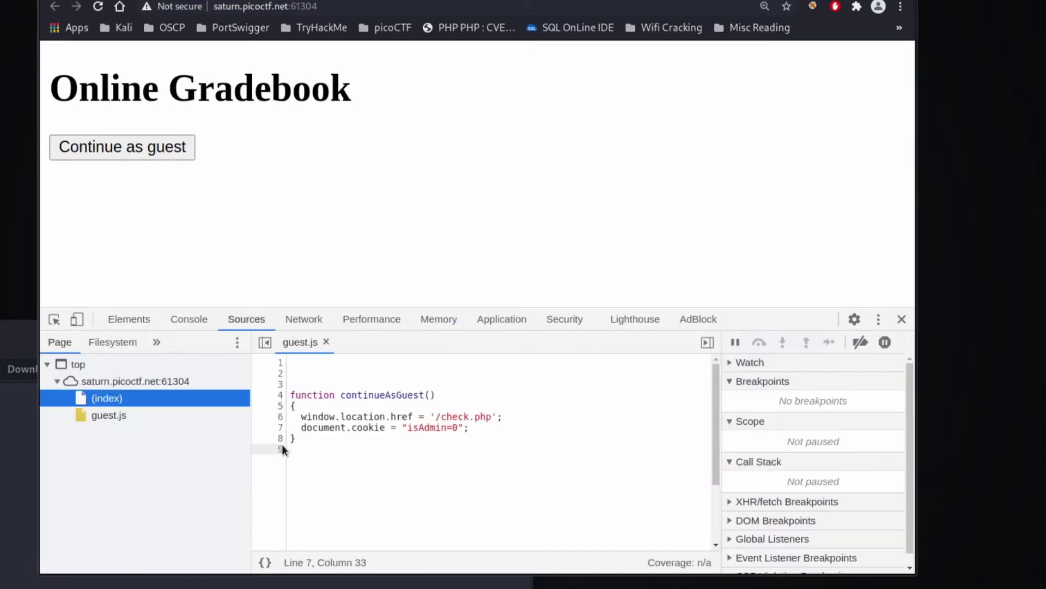
{"action": "left_click", "coordinate": [148, 414]}
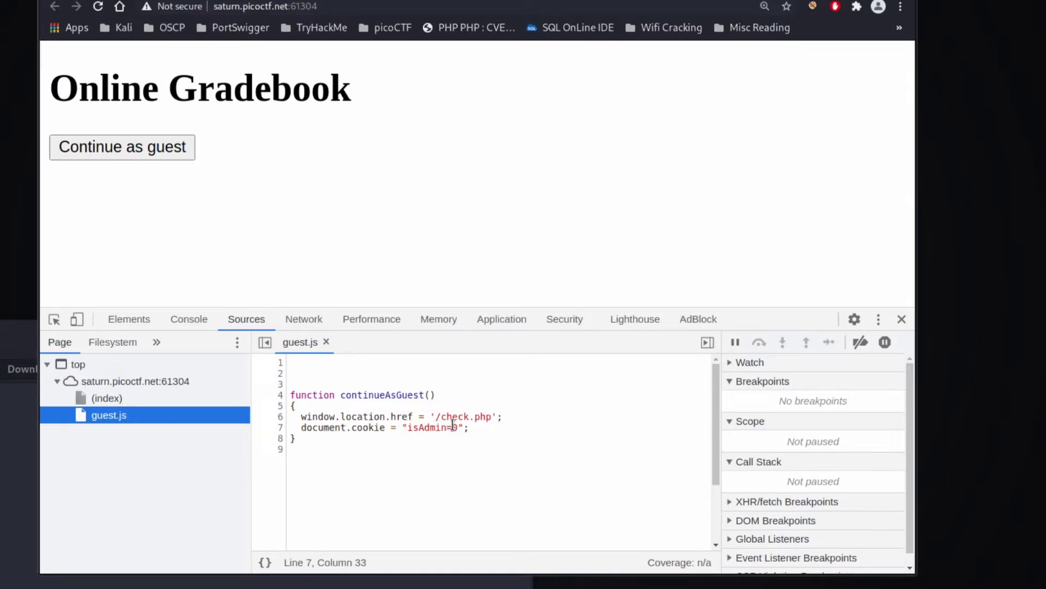
{"action": "left_click_drag", "start_coordinate": [448, 418], "coordinate": [482, 434]}
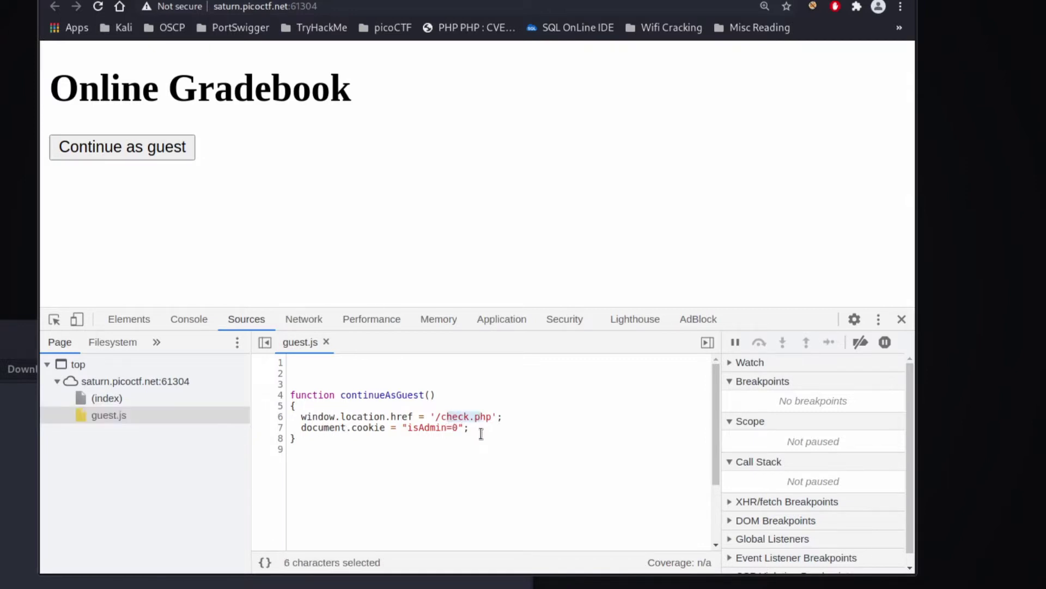
{"action": "left_click", "coordinate": [482, 433]}
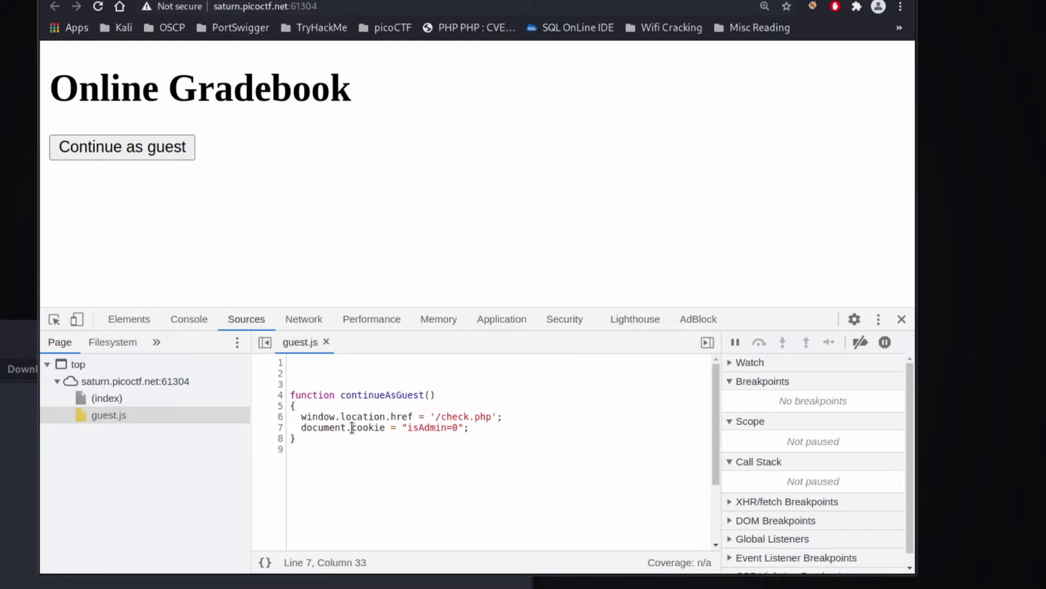
{"action": "left_click_drag", "start_coordinate": [300, 427], "coordinate": [398, 429]}
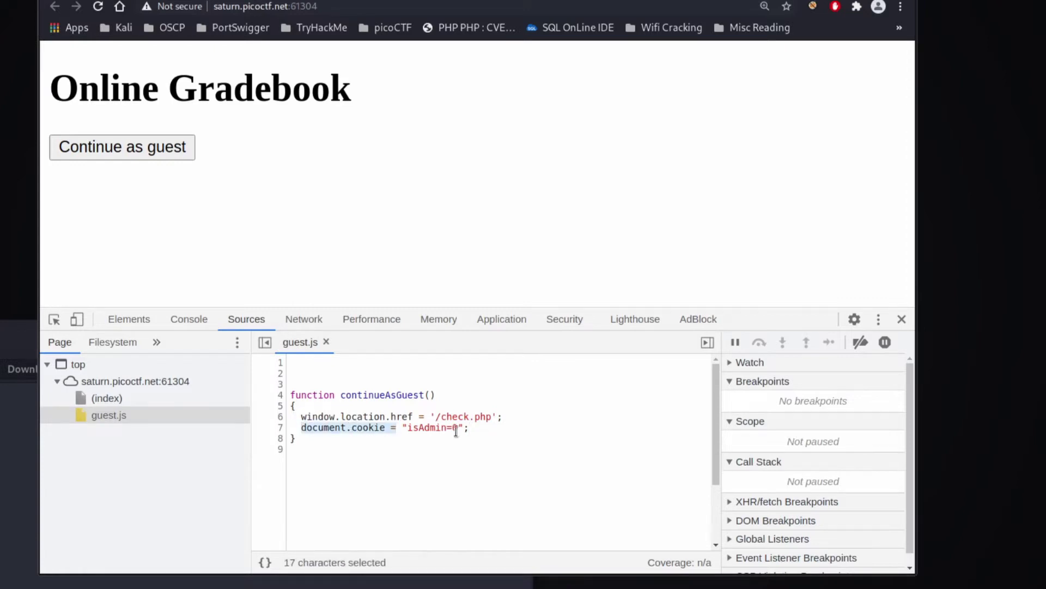
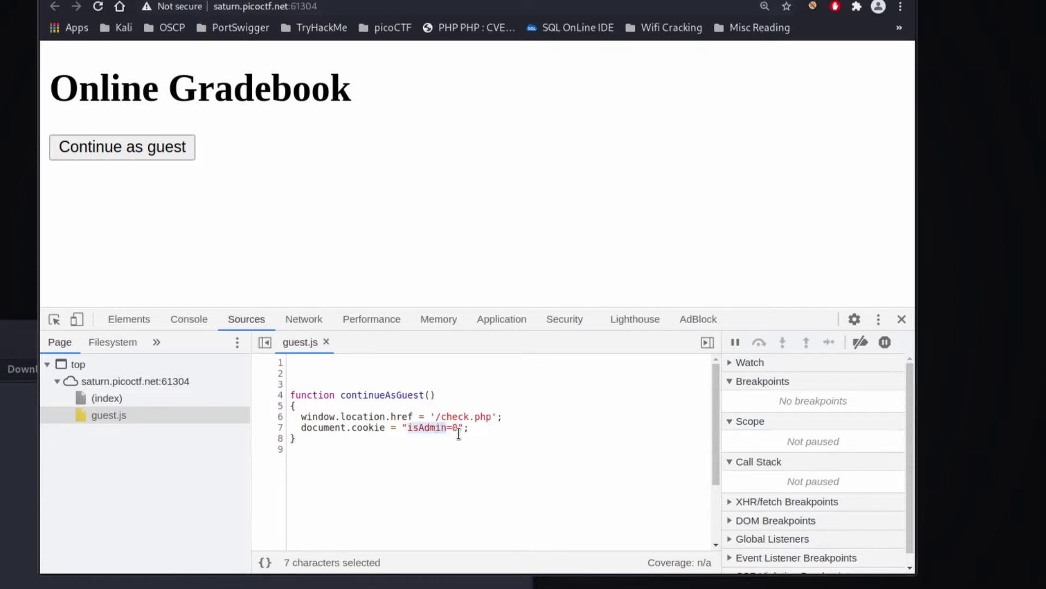
Continue as guest on the Online Gradebook page and view the source of check.php
{"action": "left_click", "coordinate": [173, 143]}
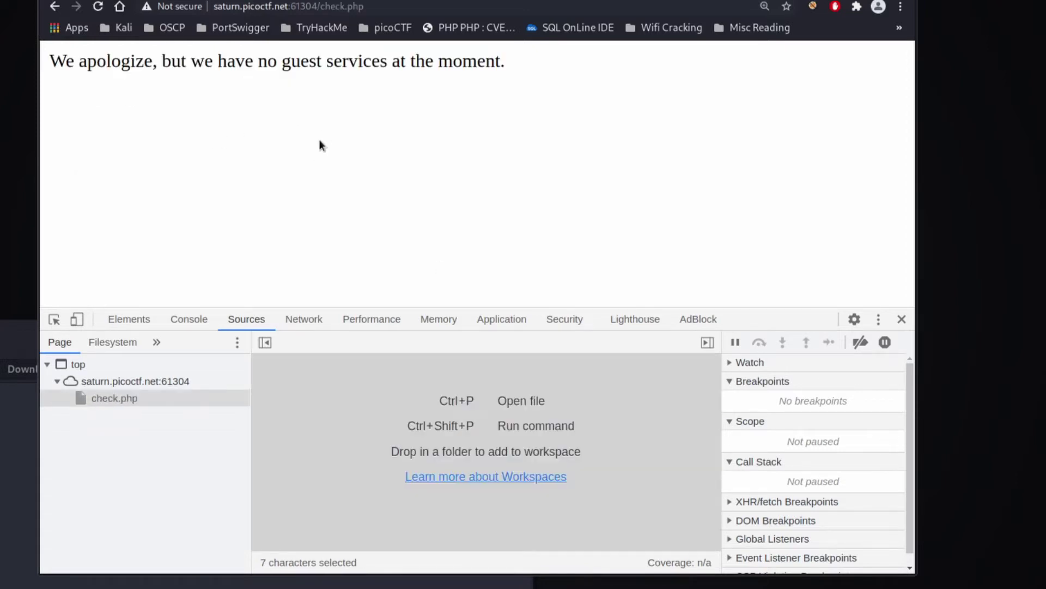
{"action": "left_click", "coordinate": [158, 400]}
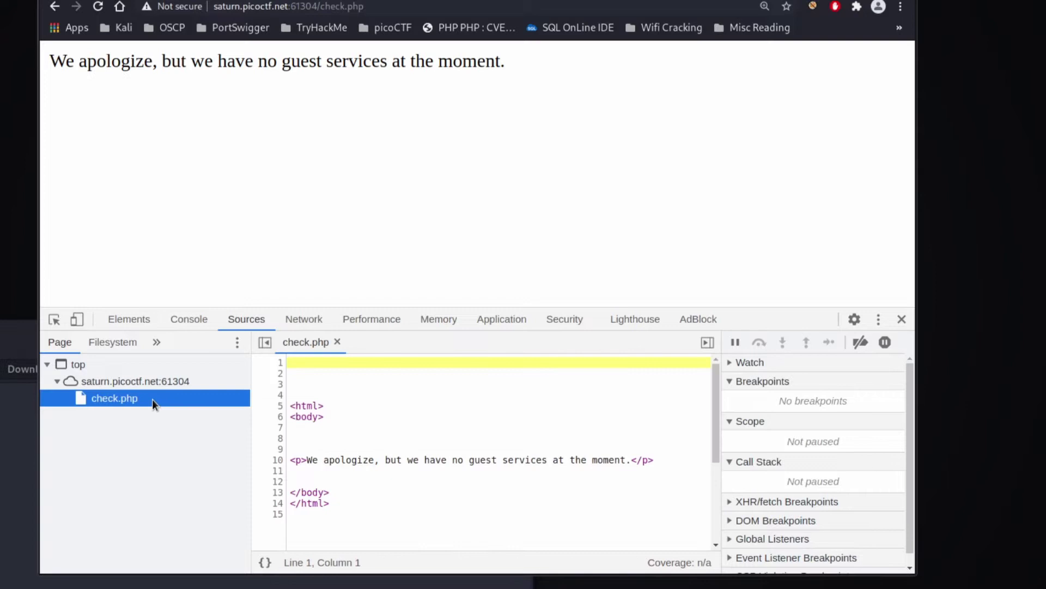
{"action": "scroll", "coordinate": [552, 461], "scroll_direction": "down", "scroll_amount": 3}
{"action": "scroll", "coordinate": [553, 457], "scroll_direction": "up", "scroll_amount": 3}
Open the cookies stored for the saturn.picoctf.net site and set the isAdmin cookie to 1
{"action": "left_click", "coordinate": [504, 319]}
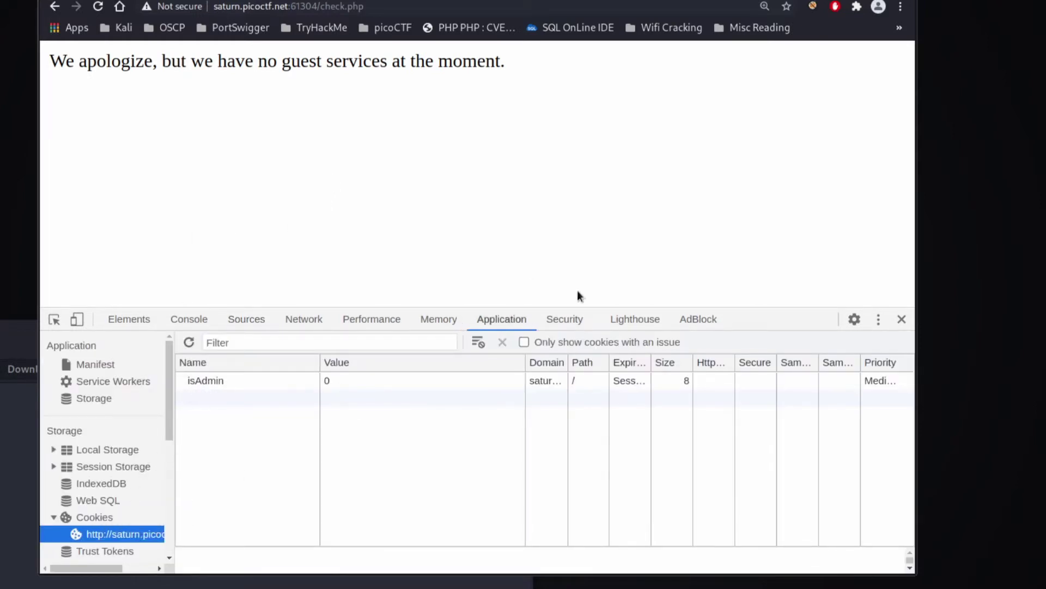
{"action": "left_click", "coordinate": [81, 518]}
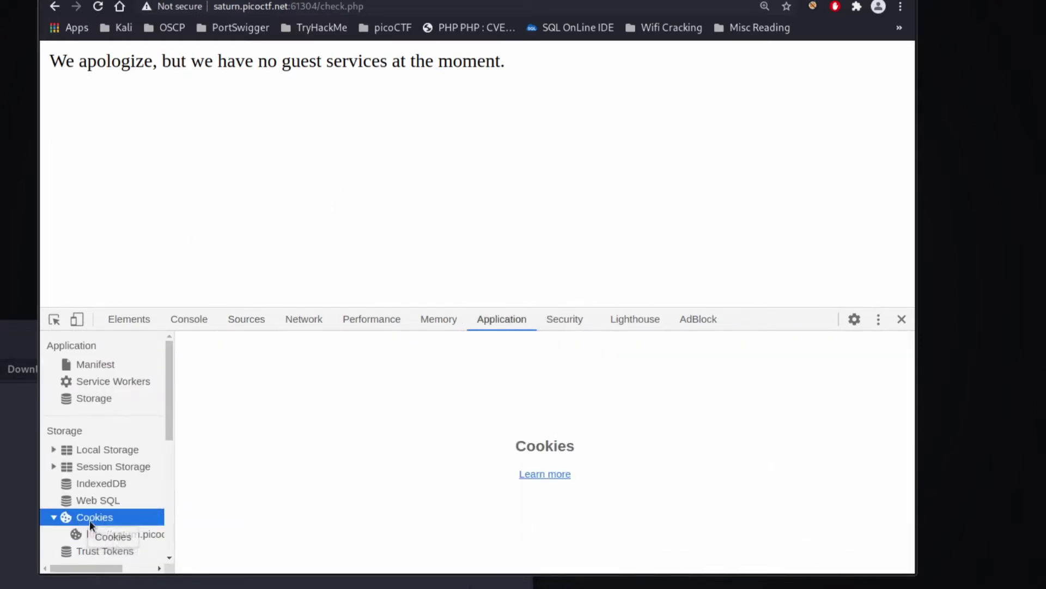
{"action": "left_click", "coordinate": [96, 532]}
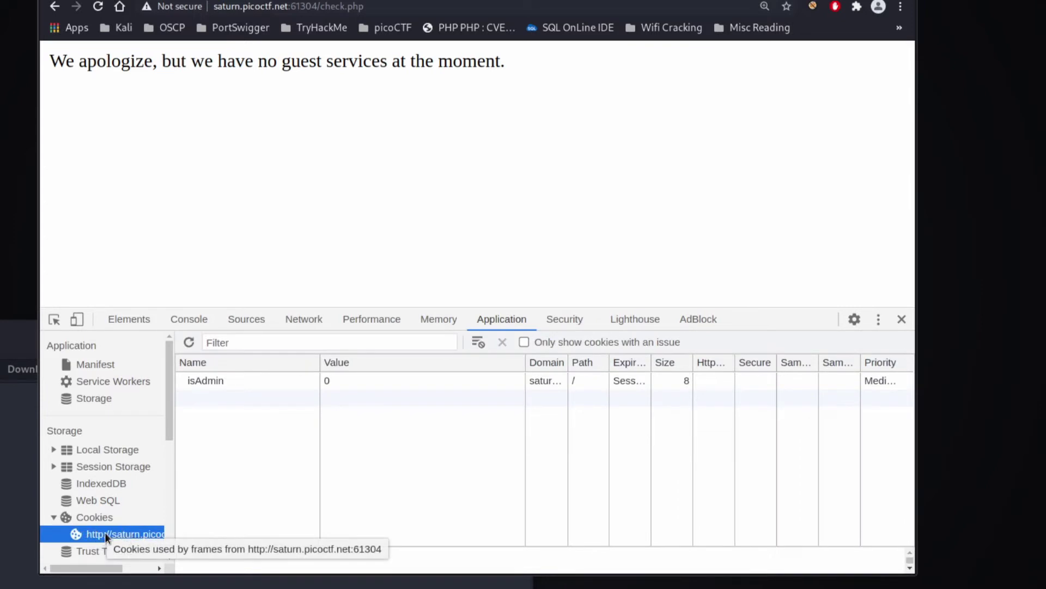
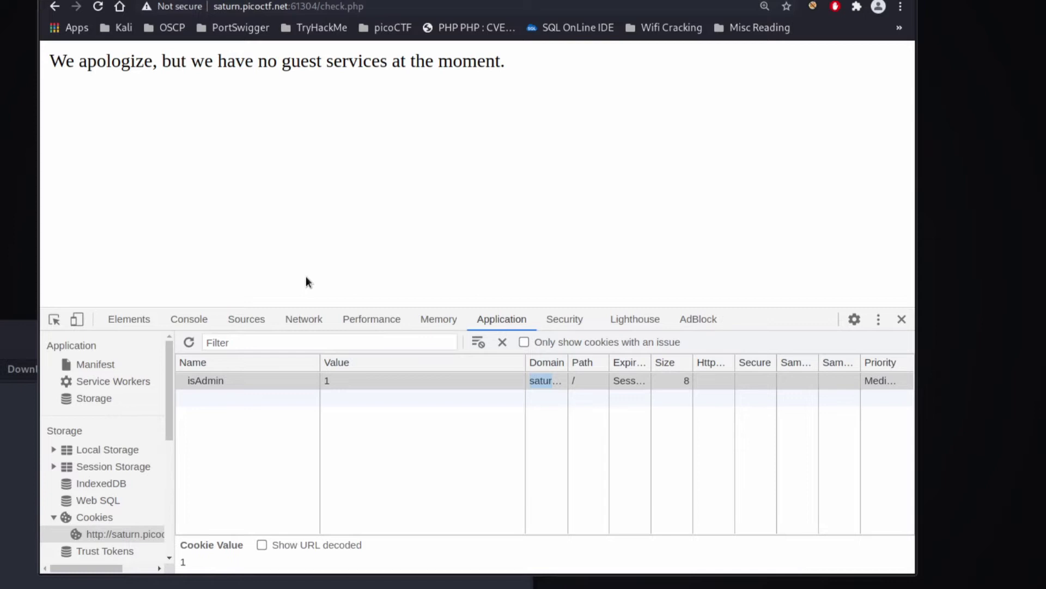
Show the page's network requests and reload check.php so it is requested with the modified cookie
{"action": "left_click", "coordinate": [301, 319]}
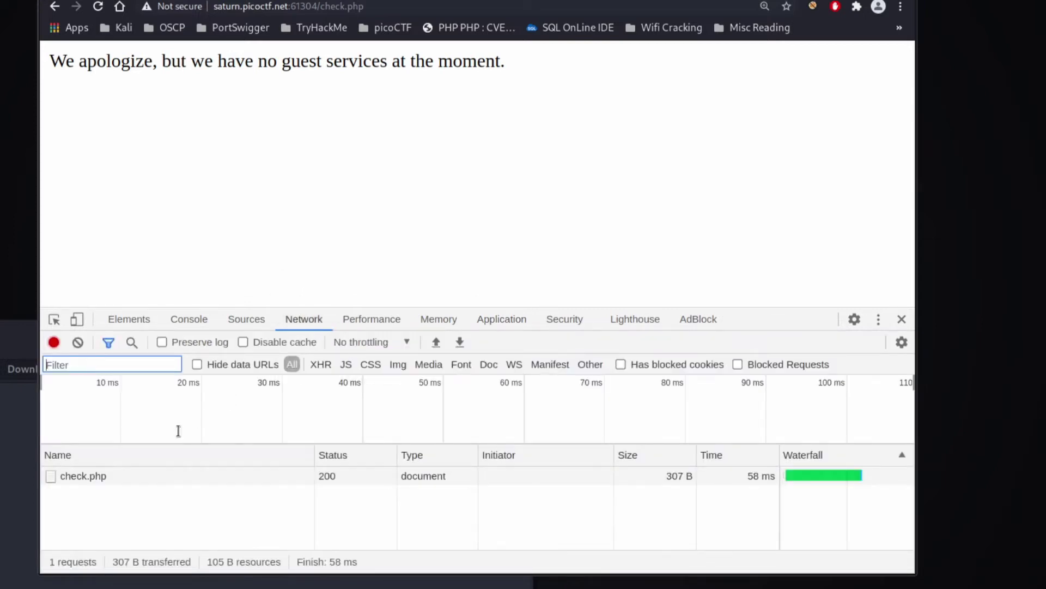
{"action": "left_click", "coordinate": [297, 151]}
{"action": "key", "text": "F5"}
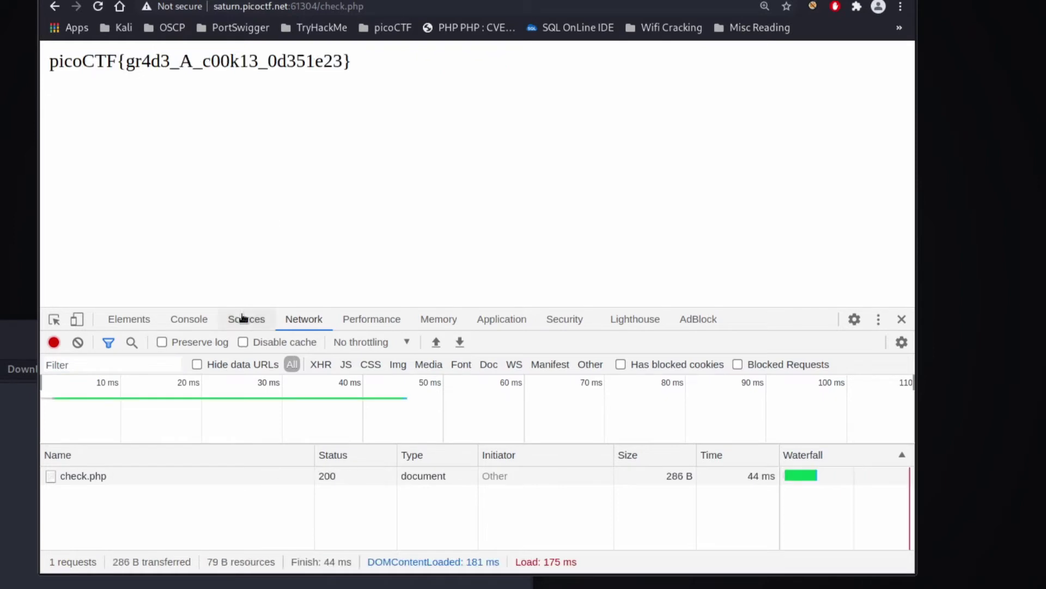
Examine the check.php request's headers in an enlarged developer tools pane, expanding the request headers and highlighting the Cookie entry
{"action": "left_click", "coordinate": [174, 476]}
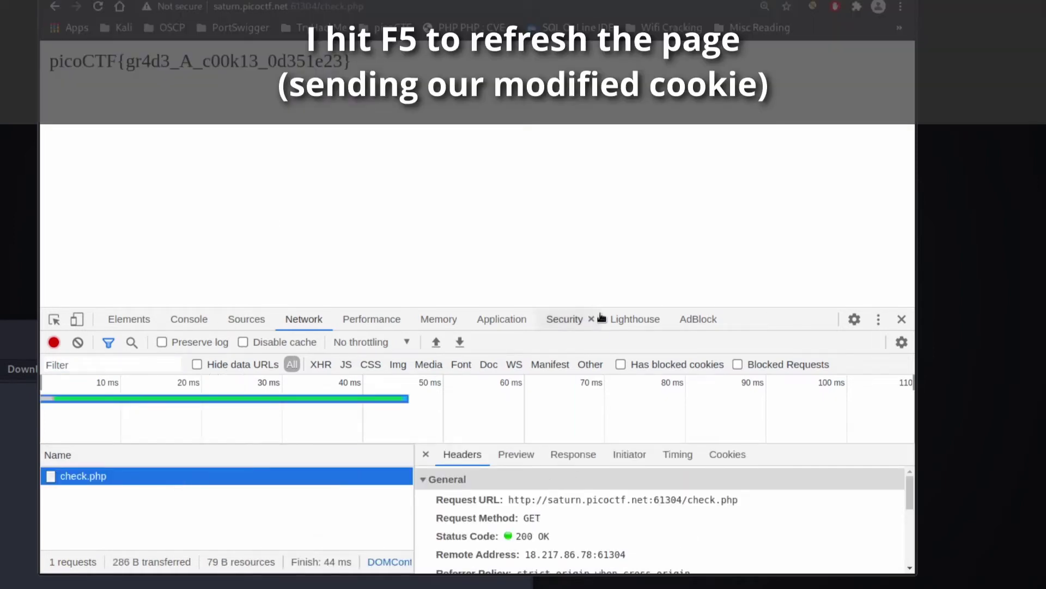
{"action": "left_click_drag", "start_coordinate": [607, 305], "coordinate": [585, 208]}
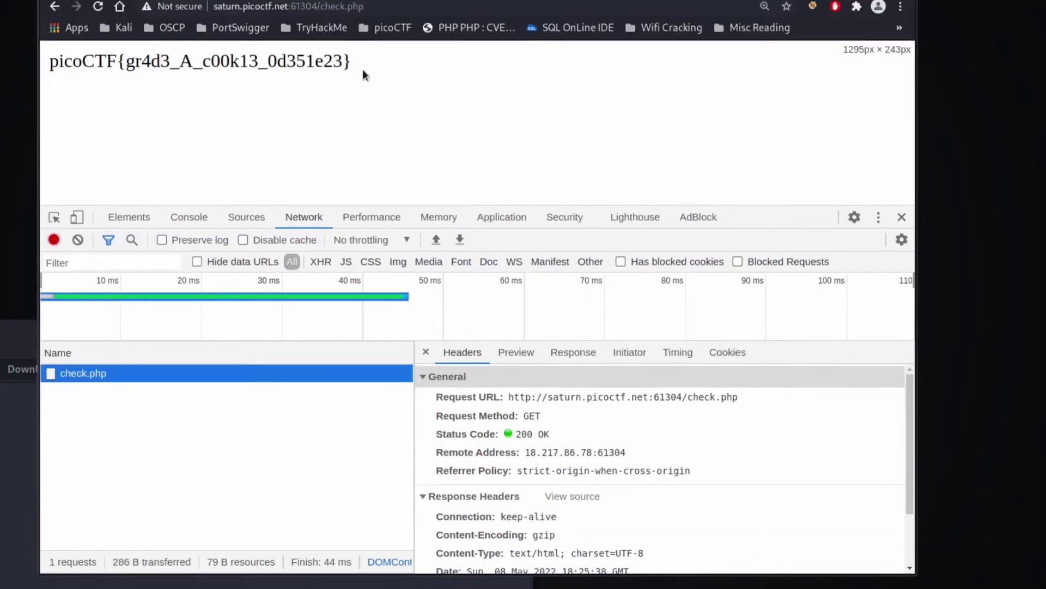
{"action": "left_click_drag", "start_coordinate": [364, 73], "coordinate": [22, 76]}
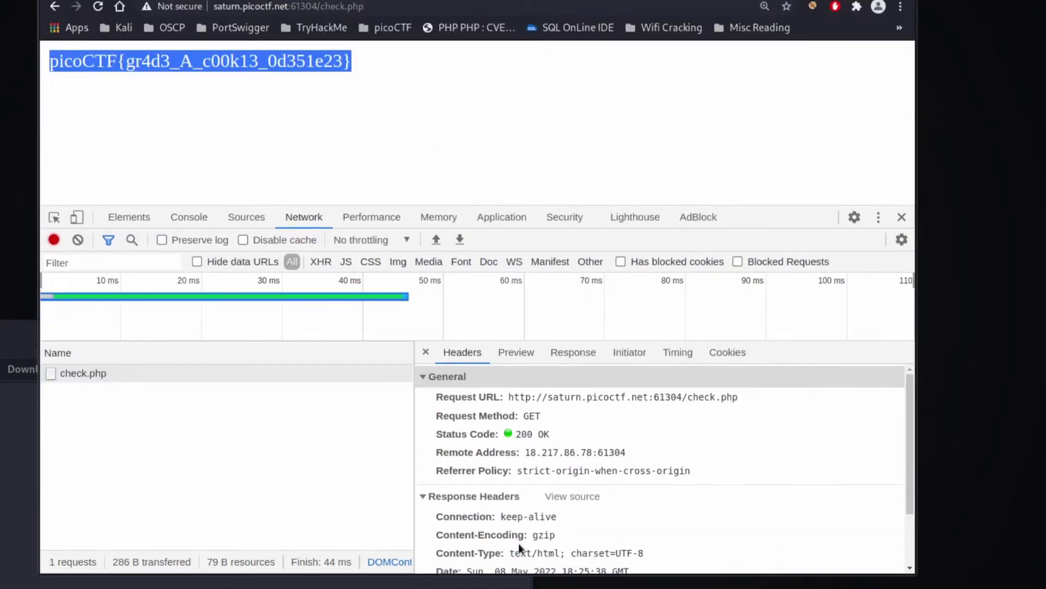
{"action": "scroll", "coordinate": [519, 545], "scroll_direction": "down", "scroll_amount": 1}
{"action": "scroll", "coordinate": [518, 540], "scroll_direction": "down", "scroll_amount": 1}
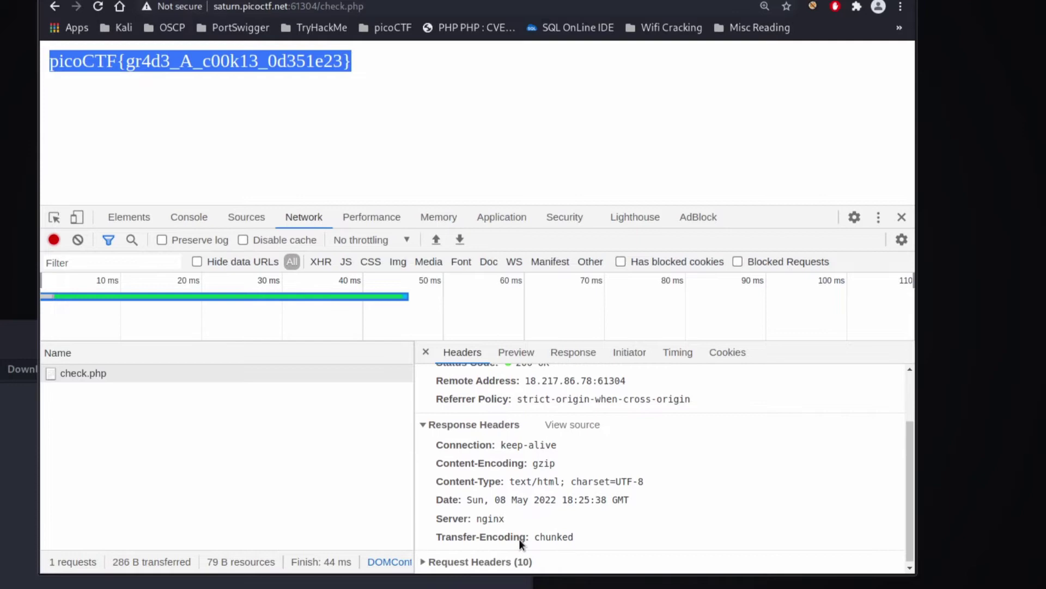
{"action": "left_click", "coordinate": [469, 554]}
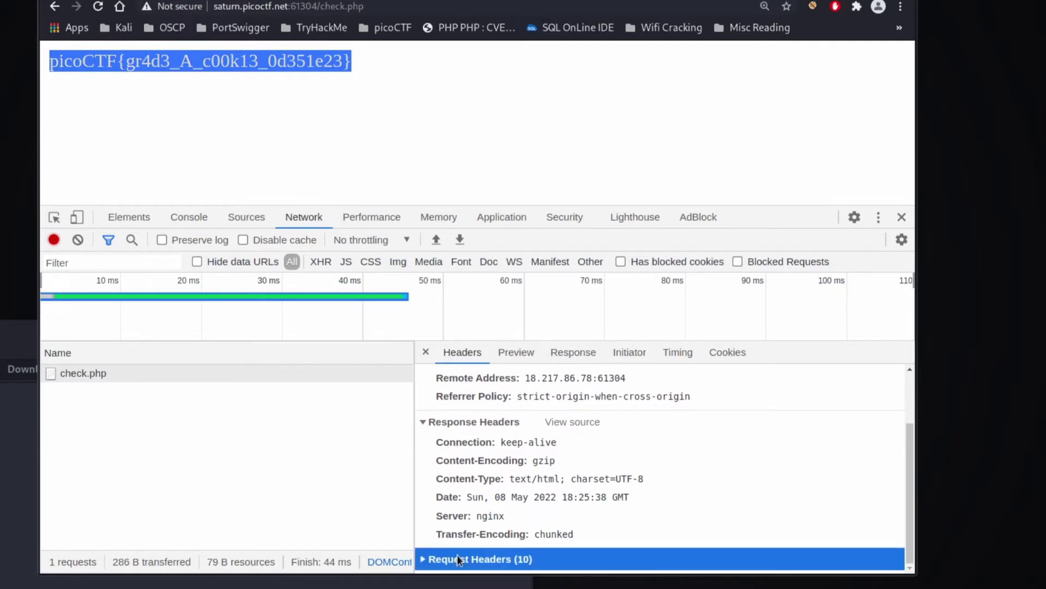
{"action": "left_click", "coordinate": [428, 558]}
{"action": "scroll", "coordinate": [527, 445], "scroll_direction": "down", "scroll_amount": 6}
{"action": "scroll", "coordinate": [527, 446], "scroll_direction": "up", "scroll_amount": 1}
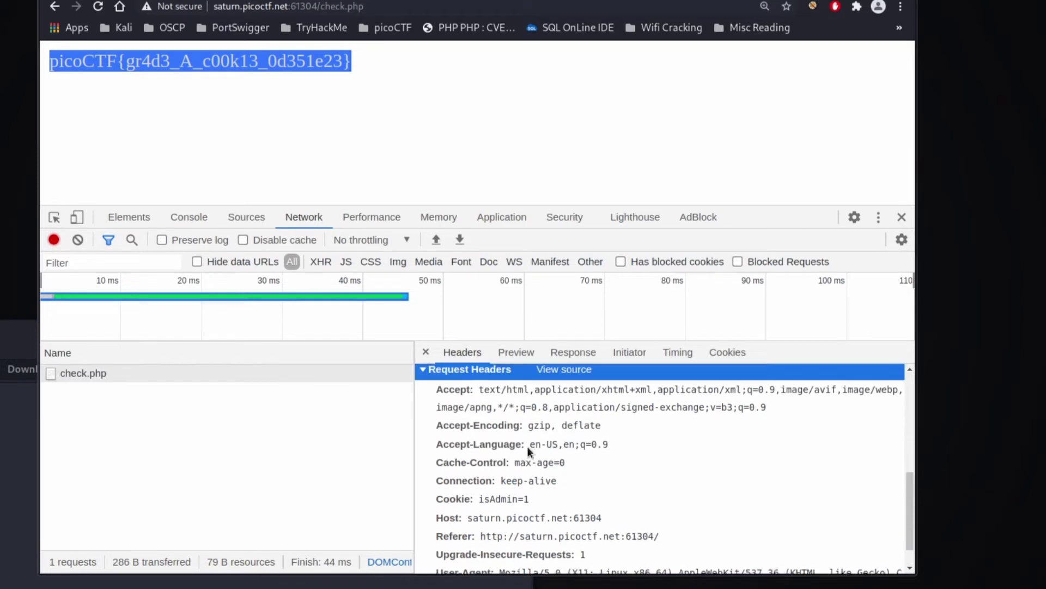
{"action": "left_click", "coordinate": [520, 510]}
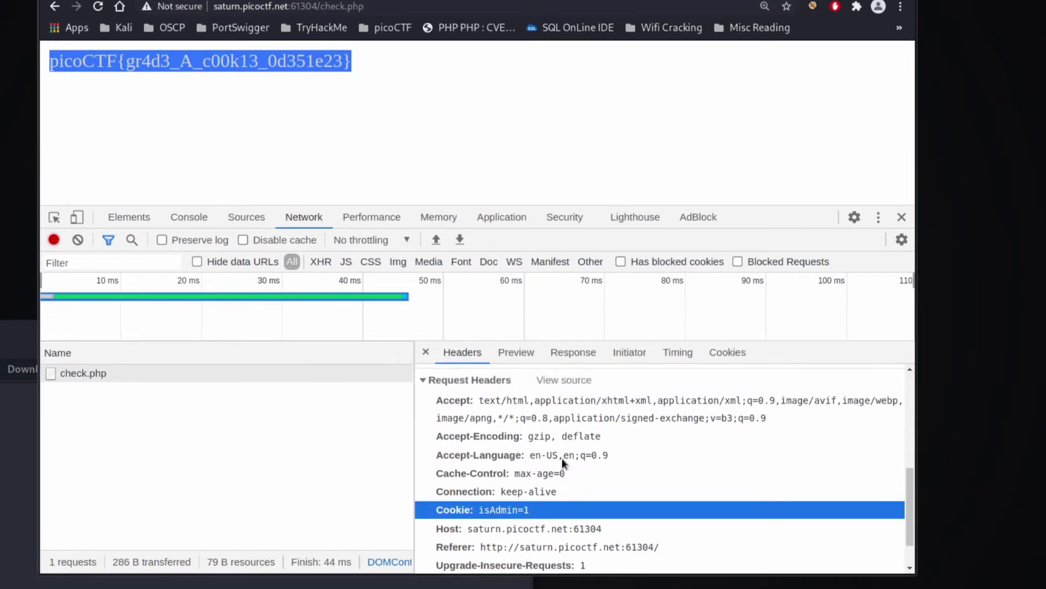
Copy the flag shown on the check.php page and submit it in the Power Cookie challenge on picoCTF
{"action": "left_click", "coordinate": [435, 70]}
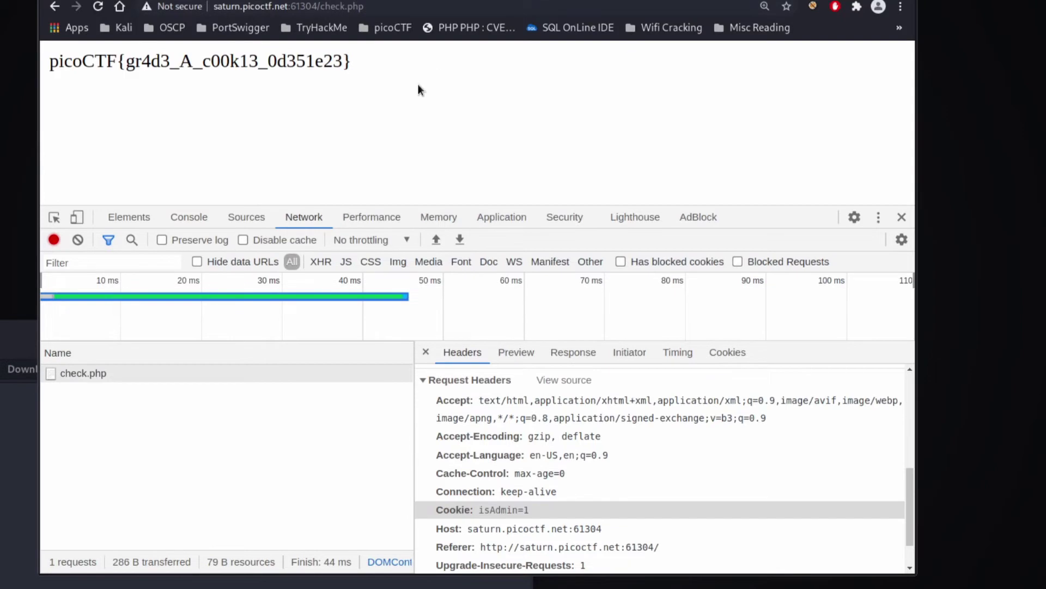
{"action": "left_click_drag", "start_coordinate": [380, 70], "coordinate": [71, 82]}
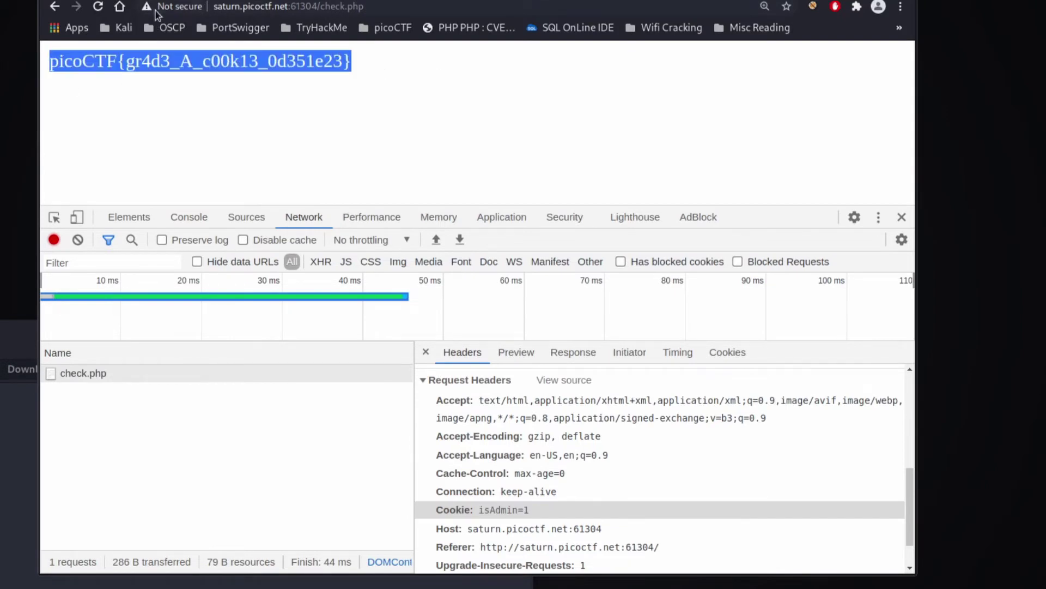
{"action": "key", "text": "ctrl+c"}
{"action": "key", "text": "ctrl+Tab"}
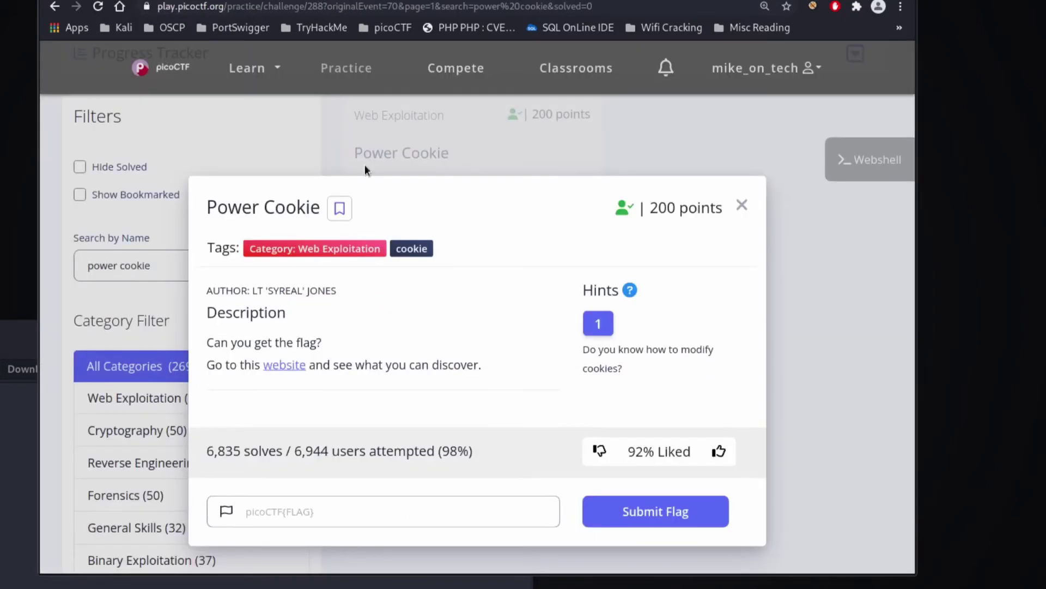
{"action": "left_click", "coordinate": [342, 507]}
{"action": "key", "text": "ctrl+v"}
{"action": "key", "text": "Return"}
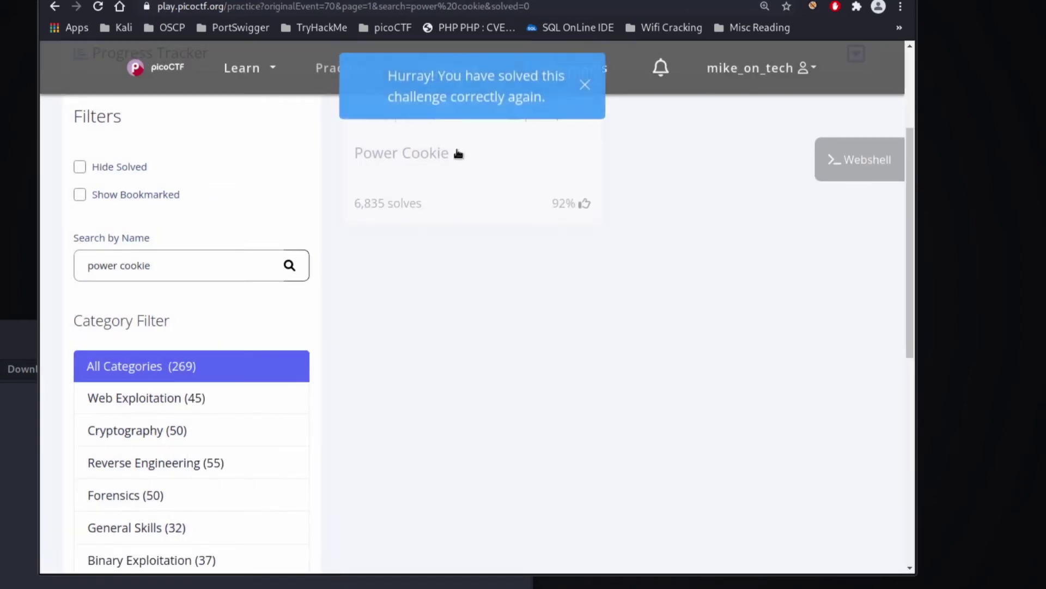
Return to the check.php page and add a cookie named unique_id with a long random value to the site's stored cookies
{"action": "left_click", "coordinate": [323, 1]}
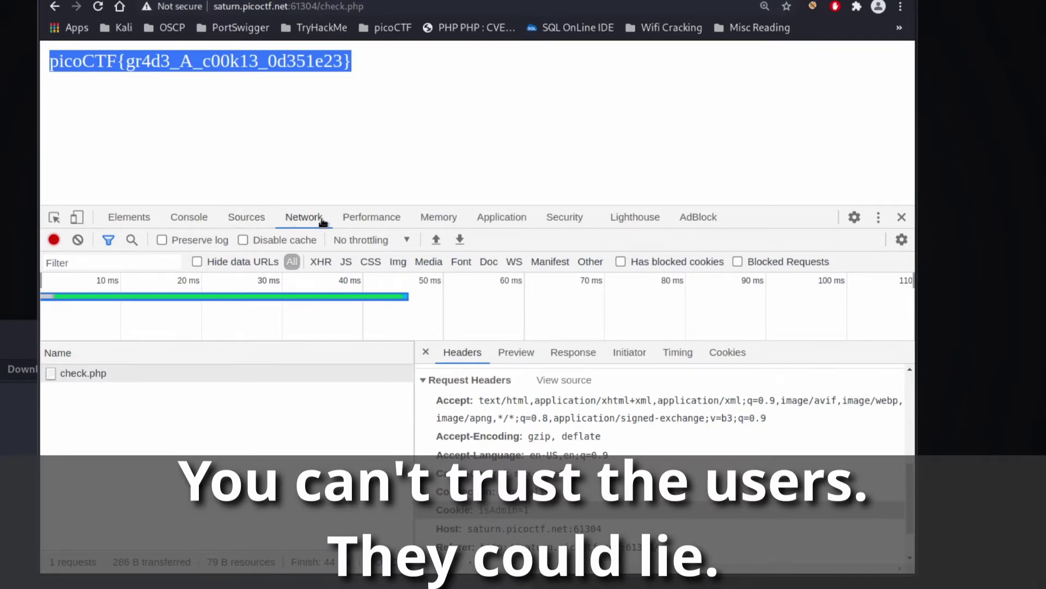
{"action": "left_click", "coordinate": [493, 219]}
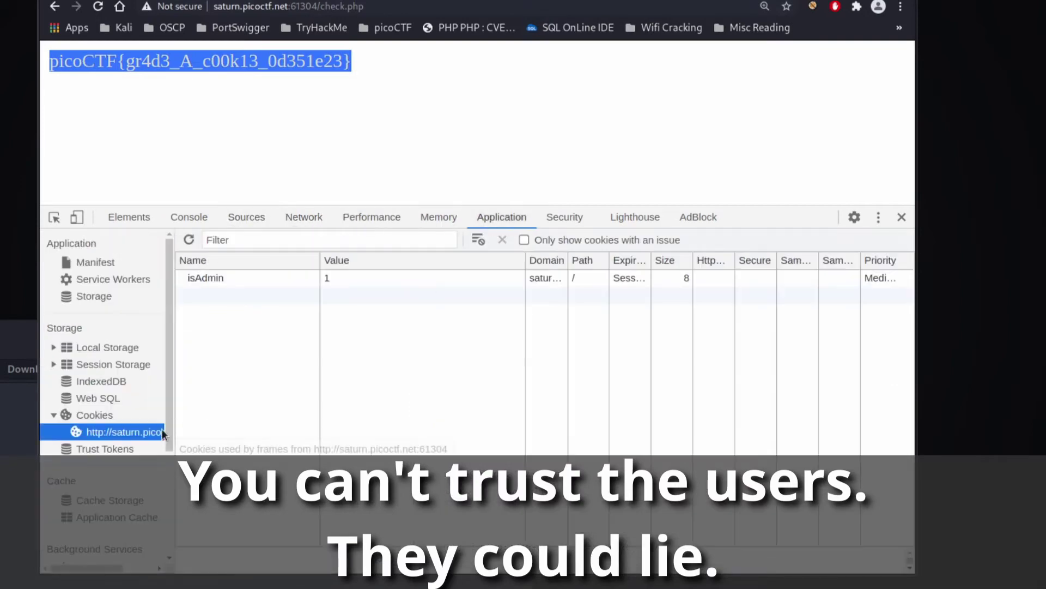
{"action": "right_click", "coordinate": [229, 300]}
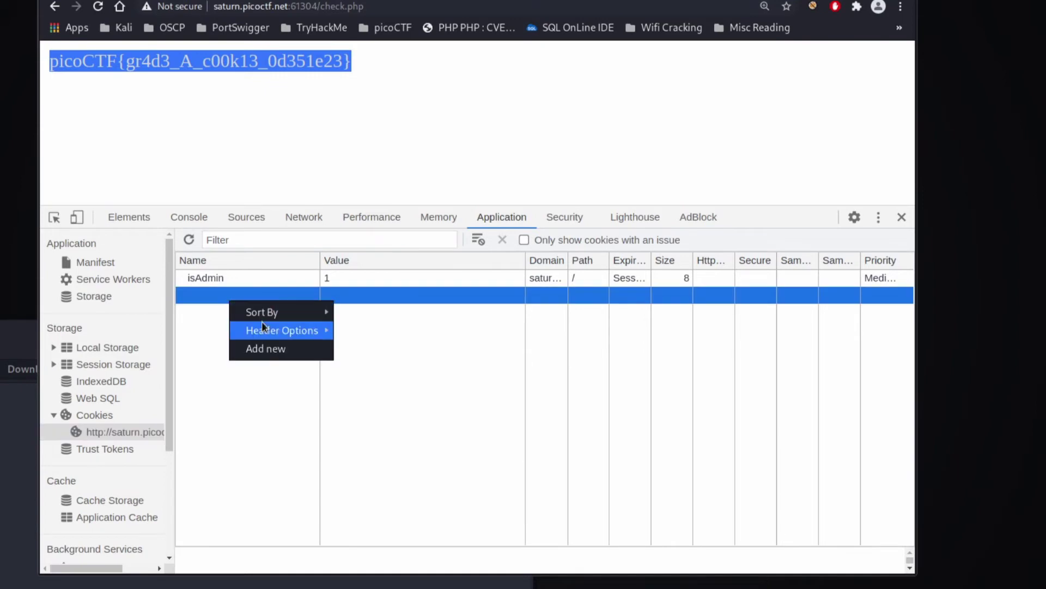
{"action": "left_click", "coordinate": [279, 346]}
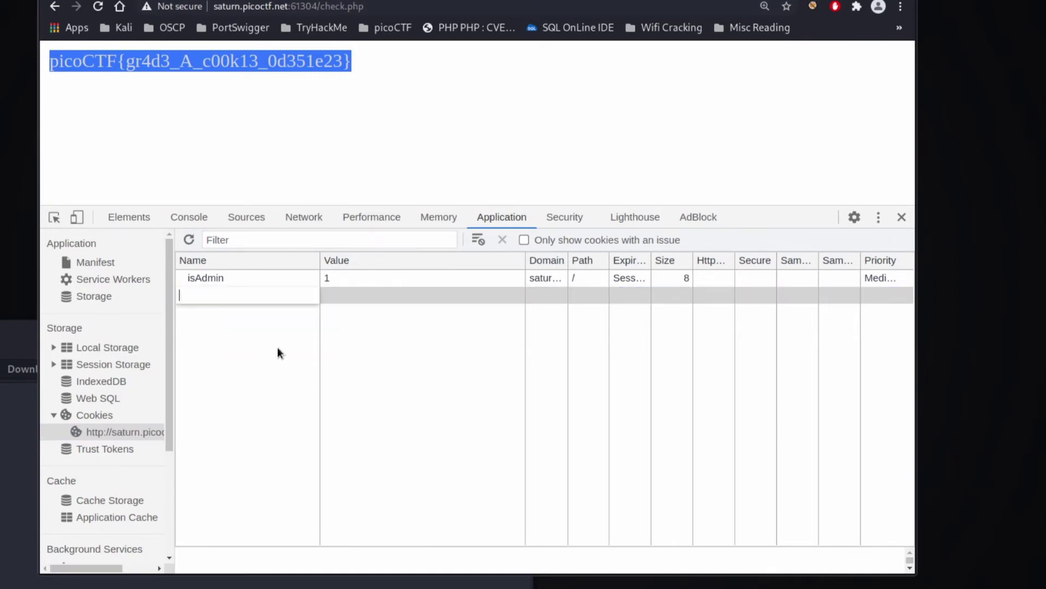
{"action": "type", "text": "unique_id"}
{"action": "key", "text": "Tab"}
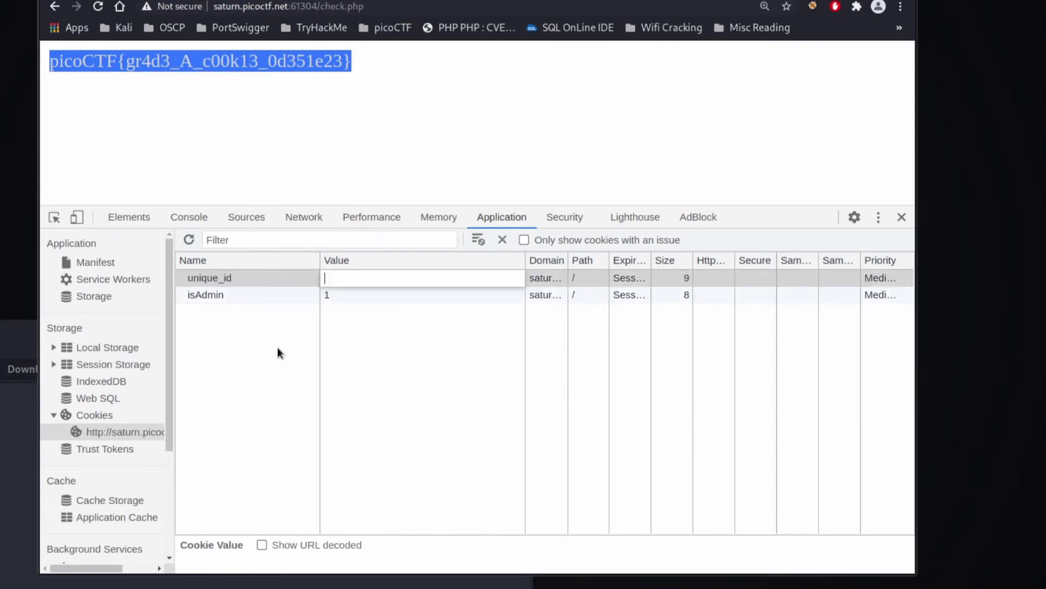
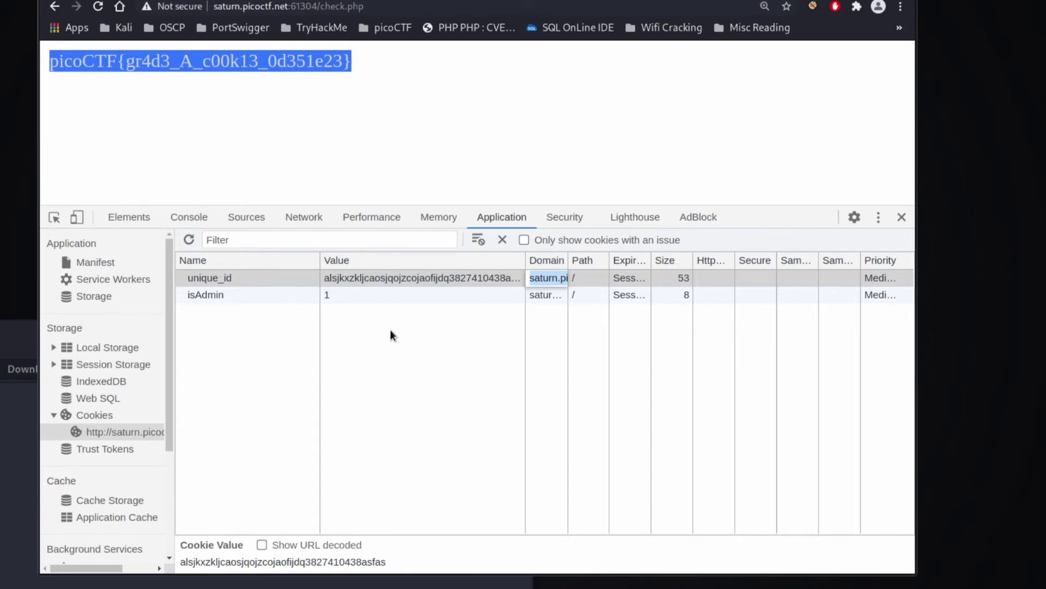
Replace the characters zco in the middle of the unique_id cookie's value with 1232
{"action": "double_click", "coordinate": [390, 279]}
{"action": "left_click", "coordinate": [401, 278]}
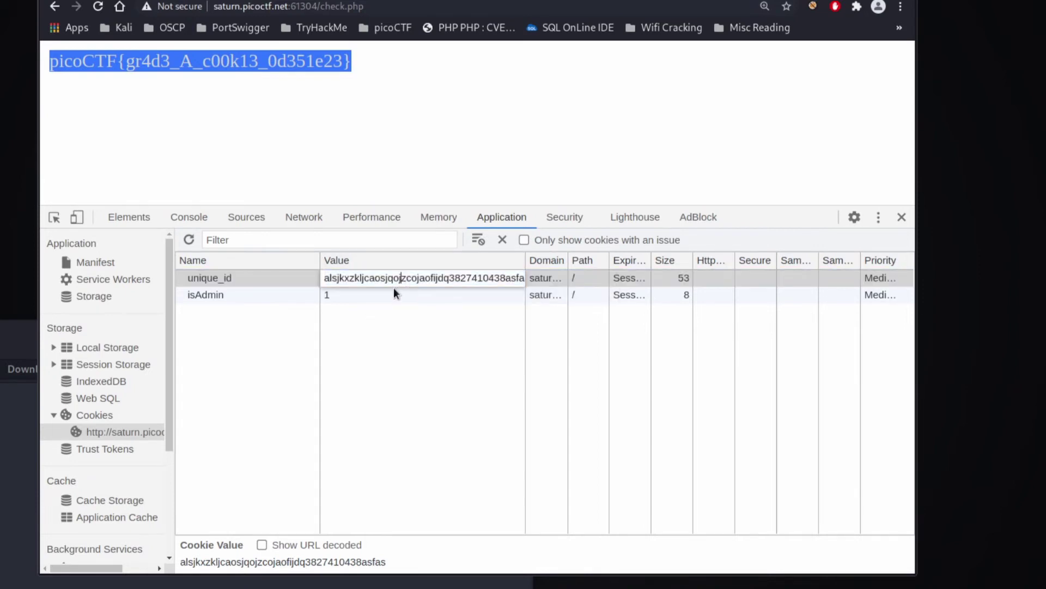
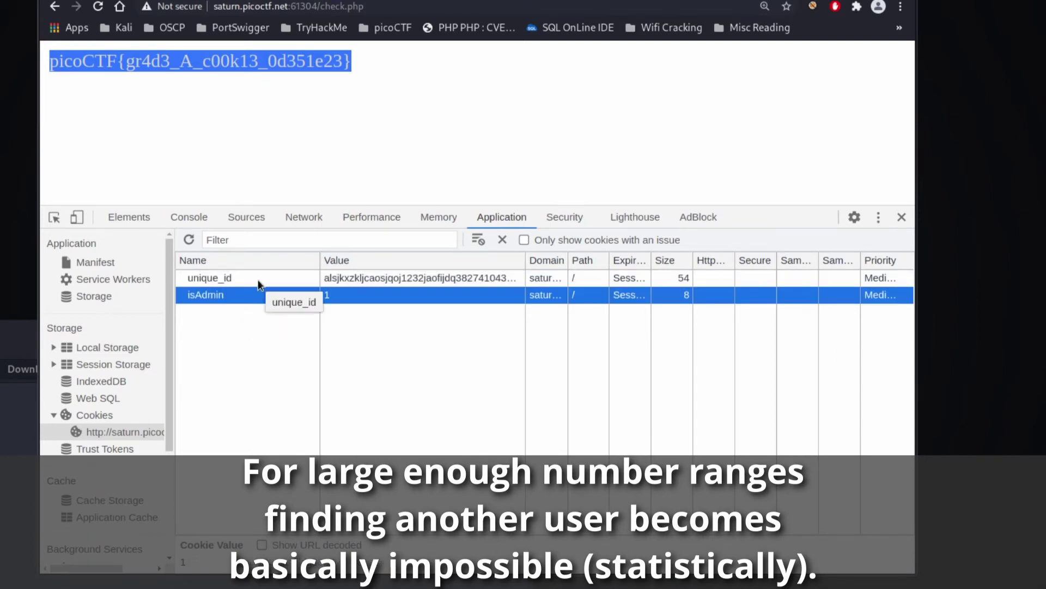
{"action": "left_click", "coordinate": [254, 283]}
Add a new cookie named username to the site's stored cookies, with a sample first name as its value
{"action": "right_click", "coordinate": [249, 308]}
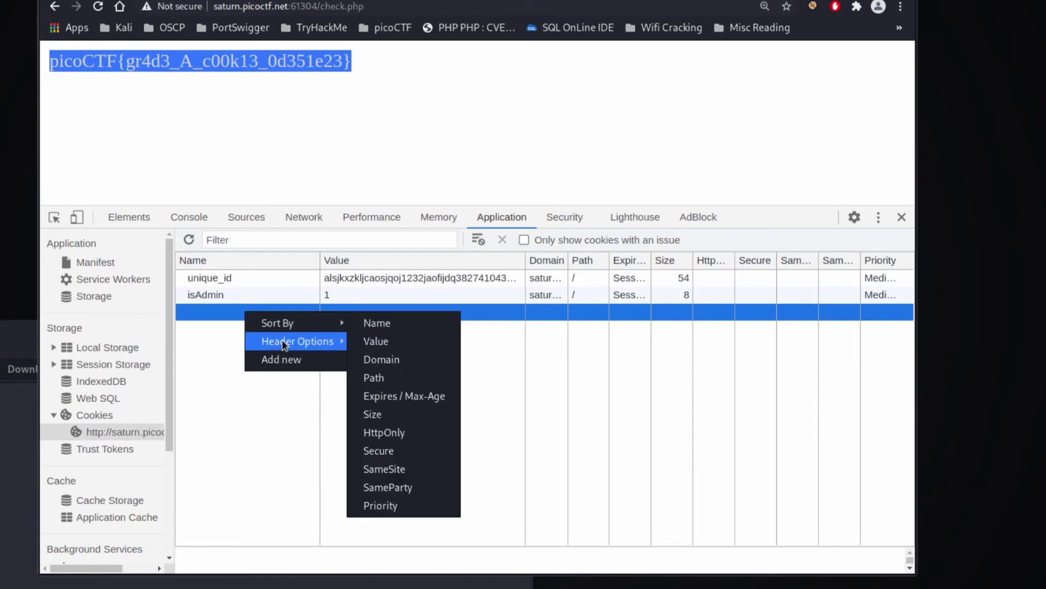
{"action": "left_click", "coordinate": [285, 355]}
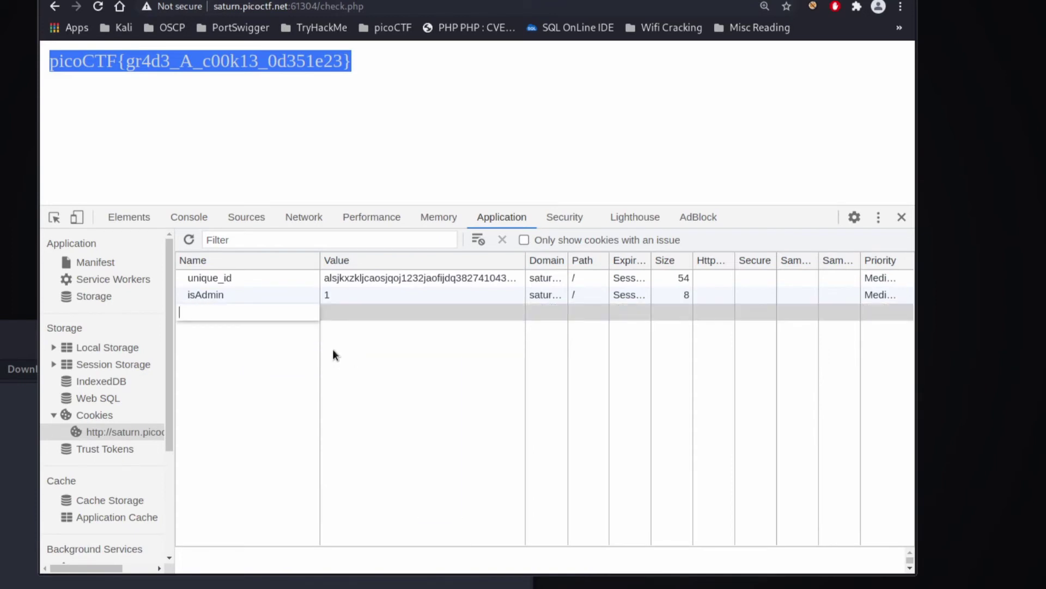
{"action": "type", "text": "username"}
{"action": "key", "text": "Tab"}
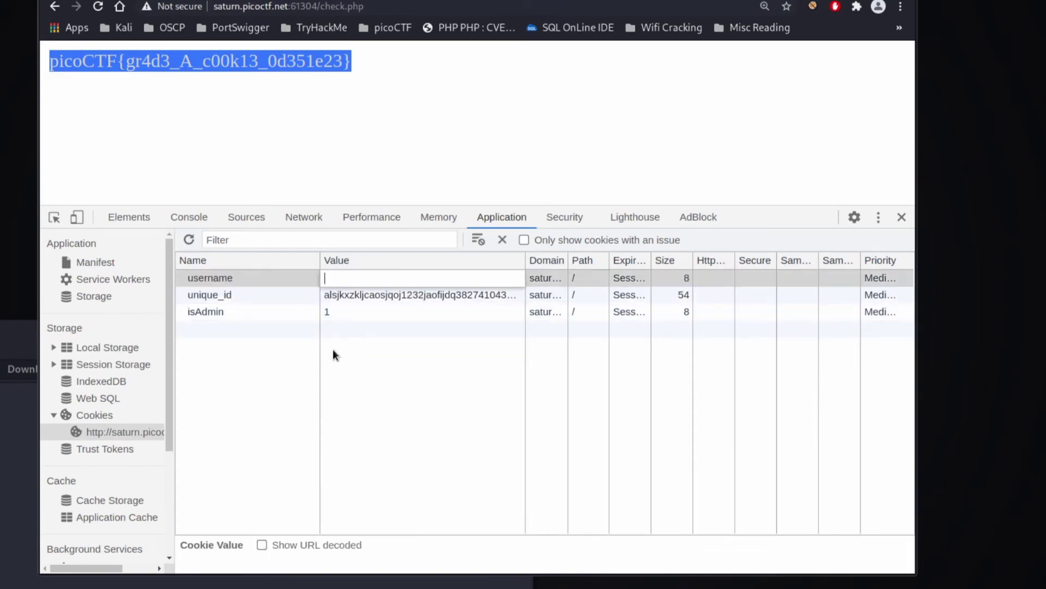
{"action": "type", "text": "mike"}
{"action": "key", "text": "Tab"}
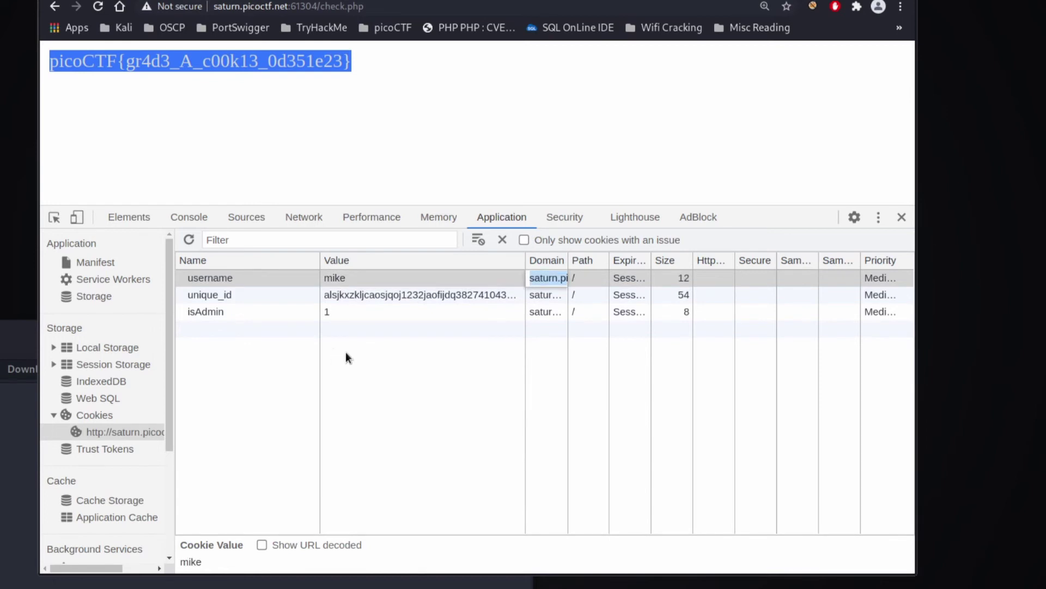
Change the username cookie's value to jeff bezos
{"action": "left_click", "coordinate": [364, 279]}
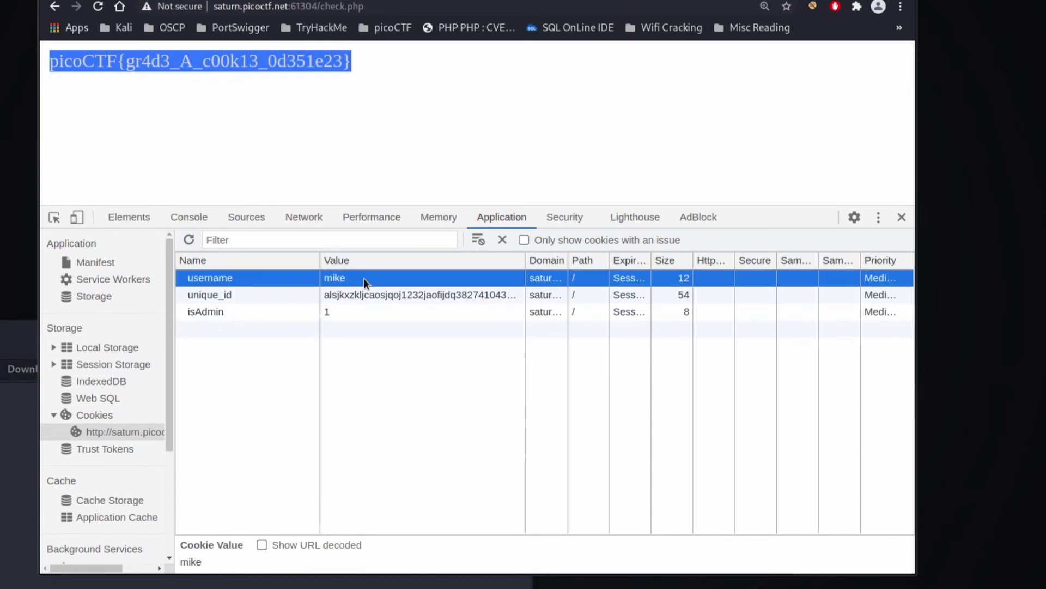
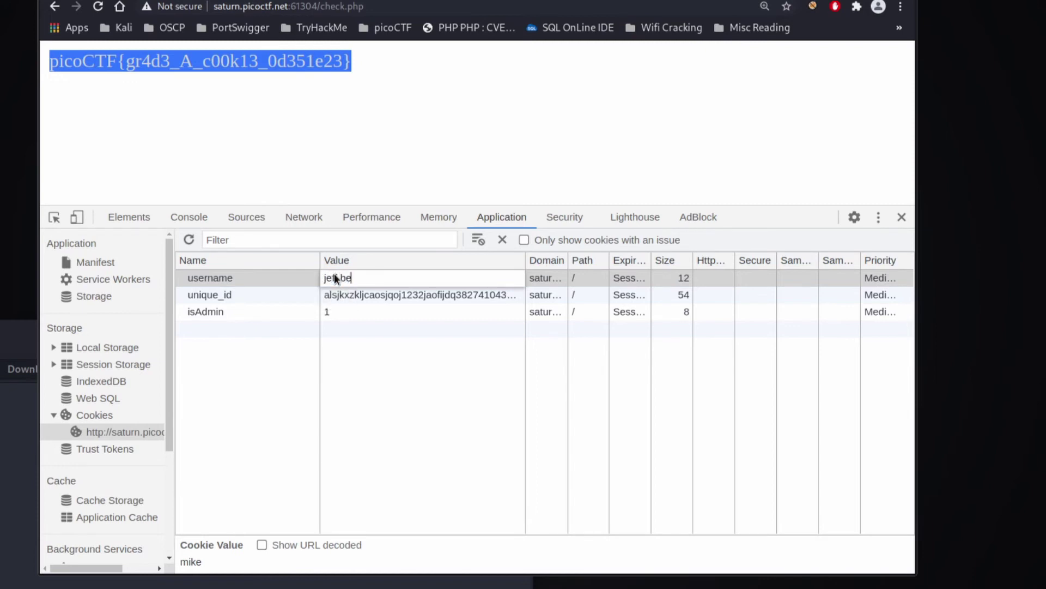
{"action": "key", "text": "Tab"}
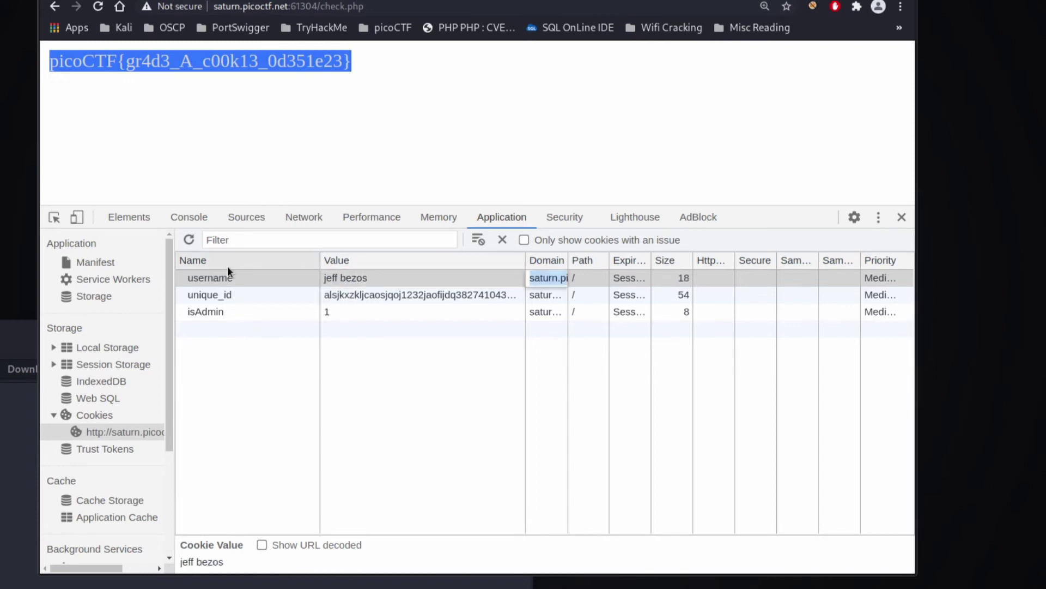
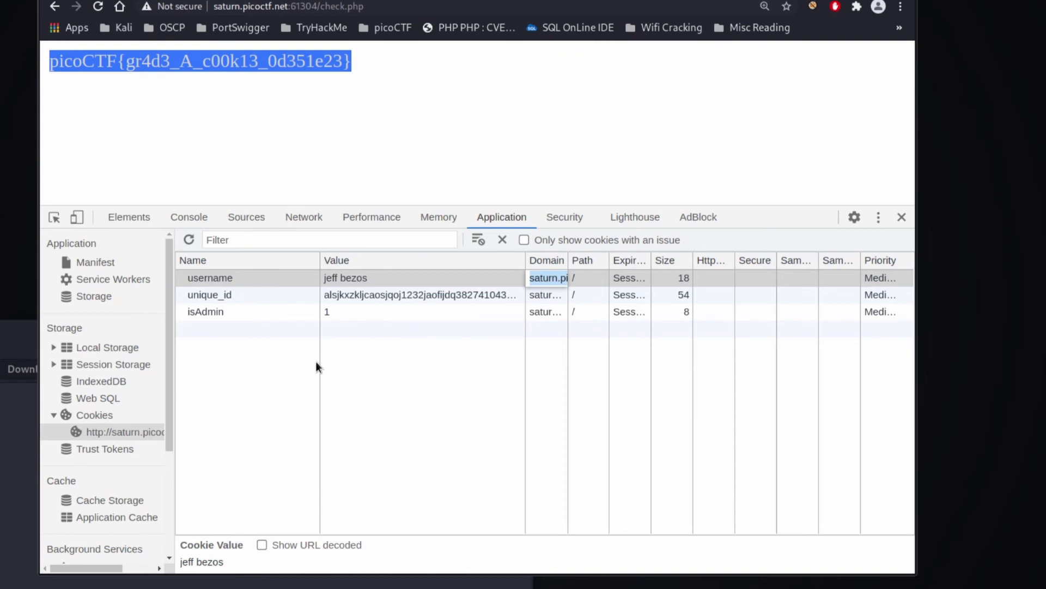
Widen the cookie table's Value column and set the username cookie's value to the hash-like string 12342asdf12334assdfxcaqewrdfafd
{"action": "left_click_drag", "start_coordinate": [319, 357], "coordinate": [300, 351]}
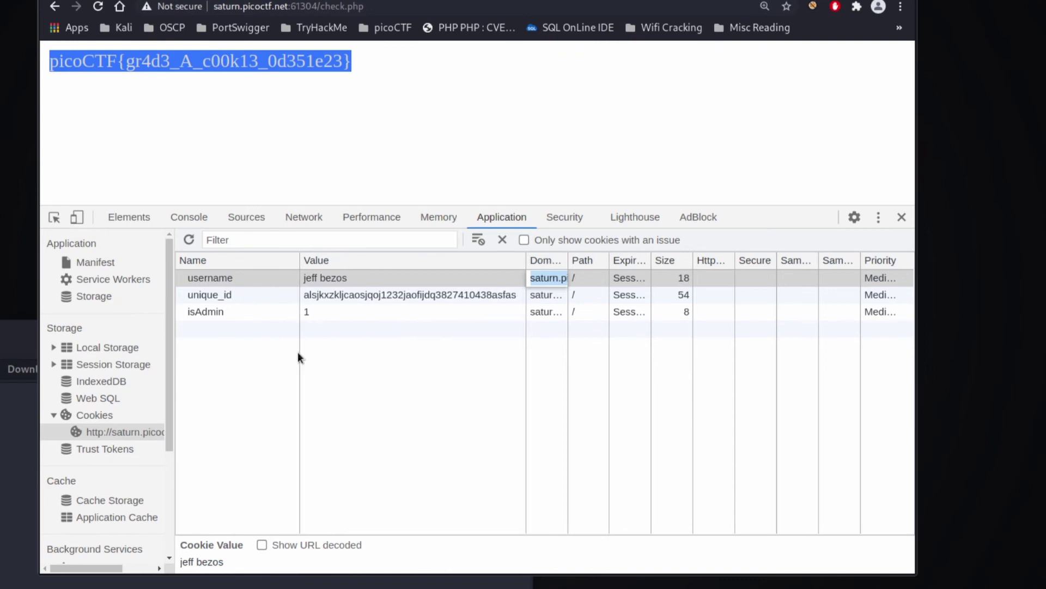
{"action": "double_click", "coordinate": [321, 278]}
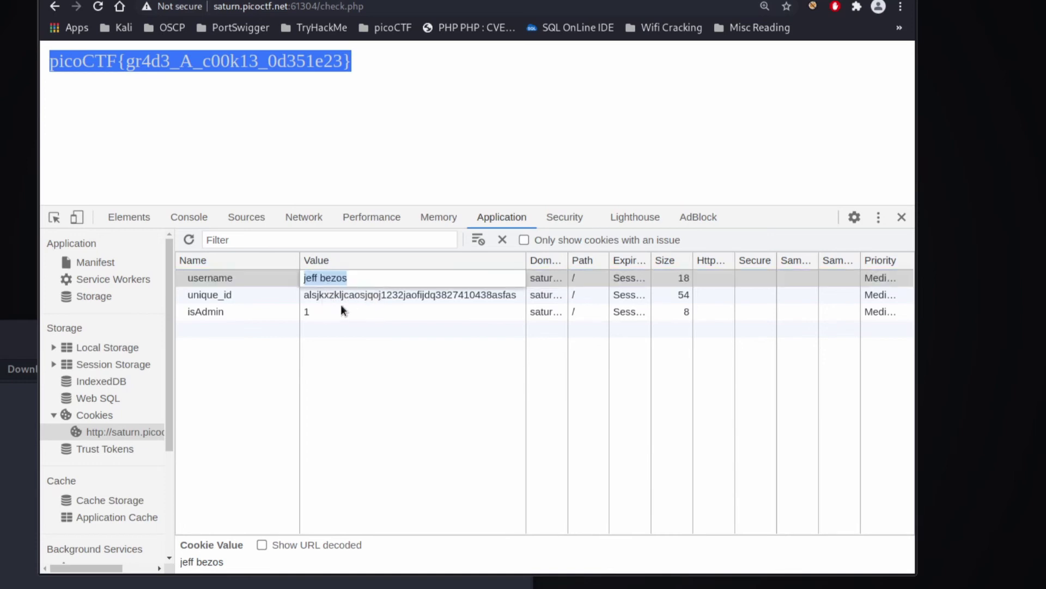
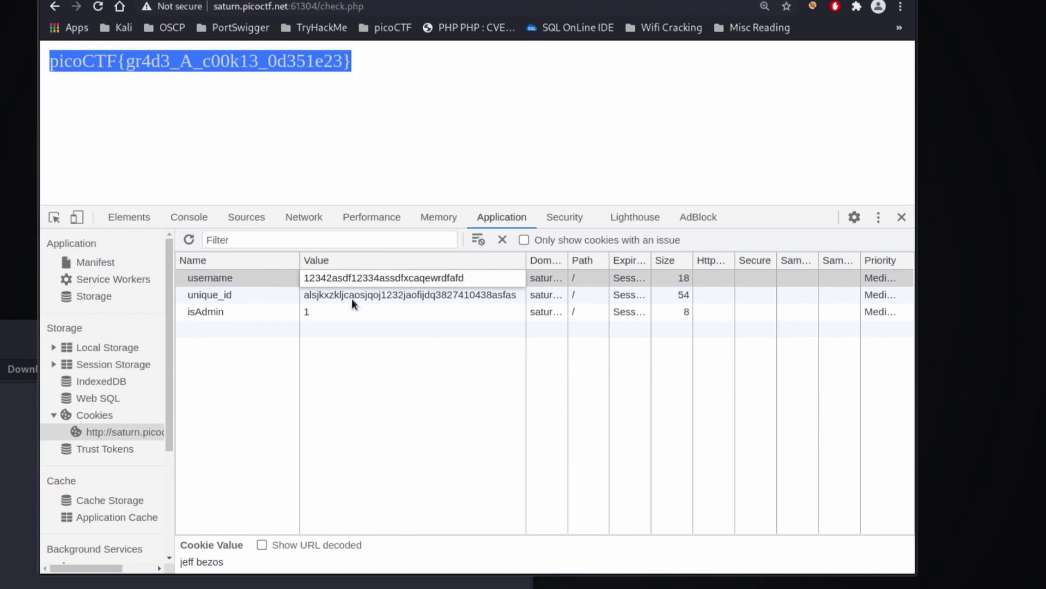
{"action": "left_click", "coordinate": [378, 324]}
Tamper with the username cookie's hash-like value by shortening it to 12342asdf12334adfxcaqewrdfafd
{"action": "left_click", "coordinate": [395, 284]}
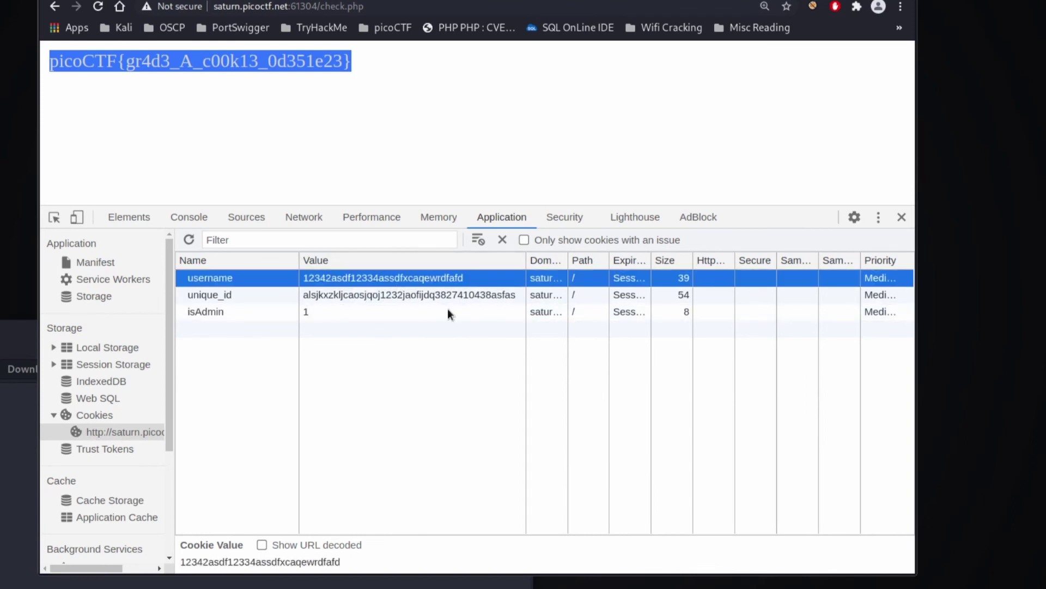
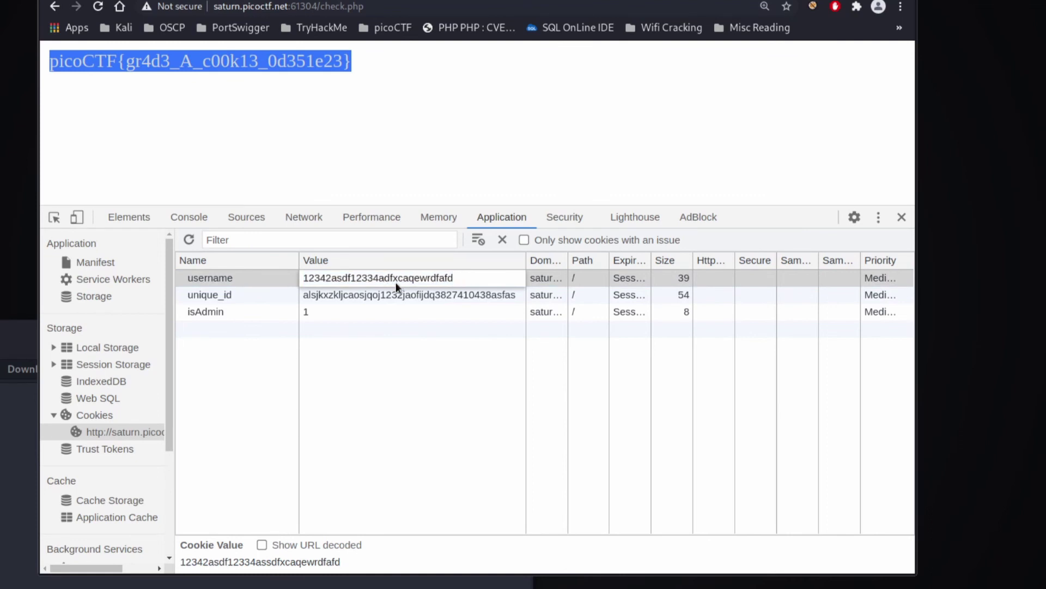
{"action": "key", "text": "Tab"}
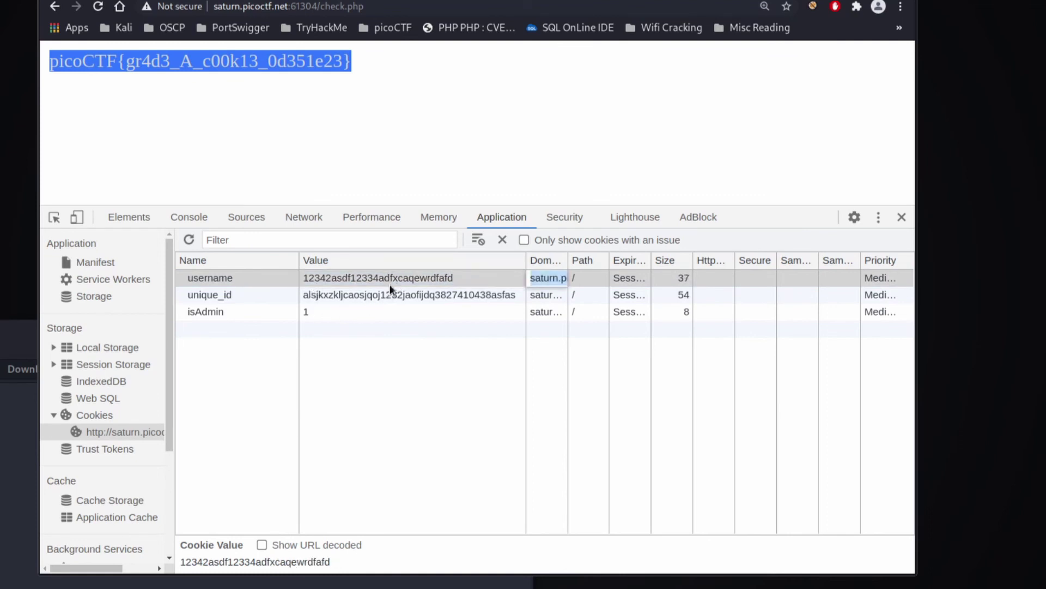